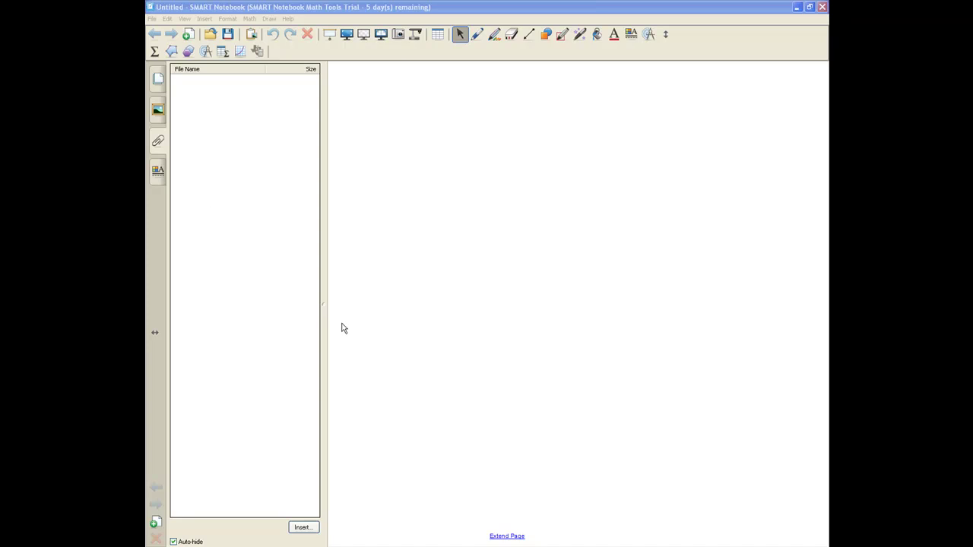
Drag the side panel's splitter left to narrow the file list beside the blank page
{"action": "left_click_drag", "start_coordinate": [323, 304], "coordinate": [294, 298]}
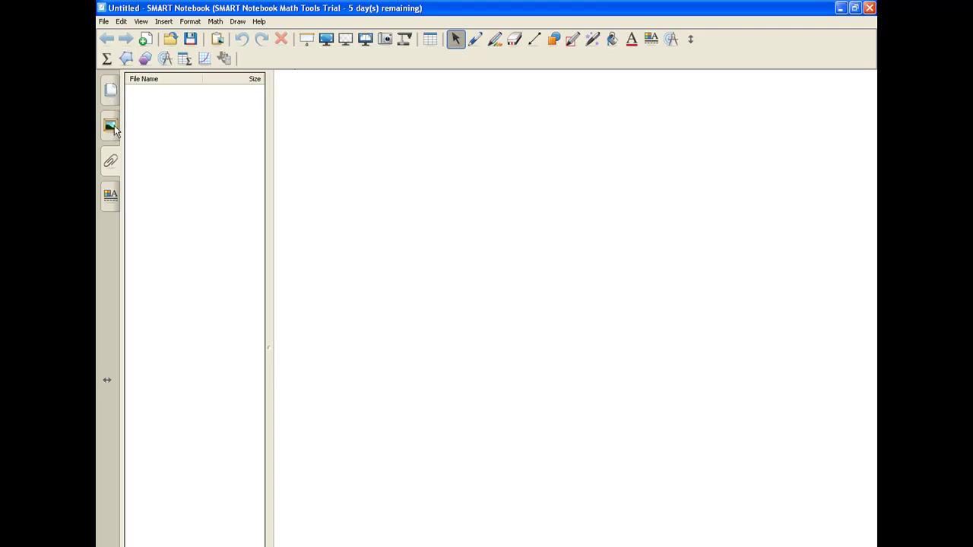
Show the Gallery in the side panel with its Essentials for Educators categories
{"action": "left_click", "coordinate": [111, 128]}
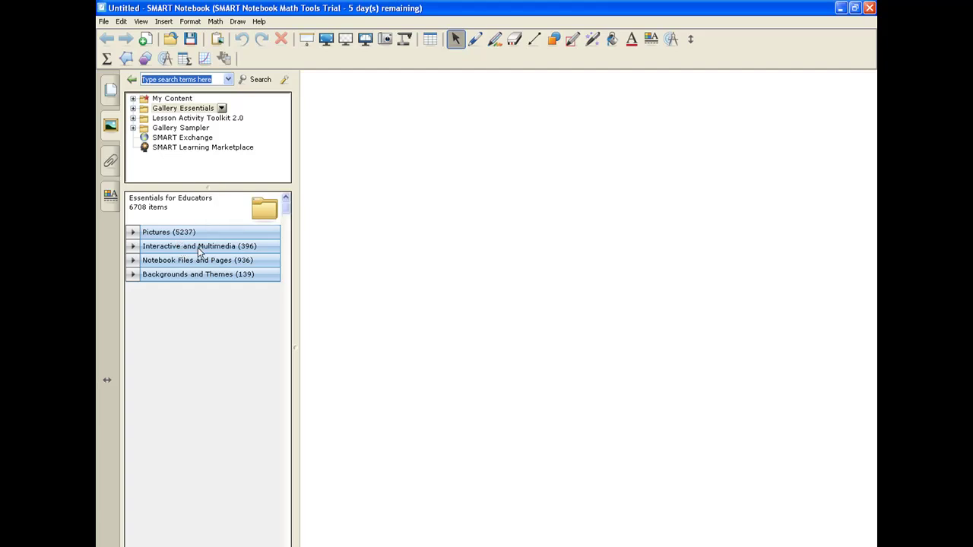
Expand Interactive and Multimedia (396) and scroll down to the Changes of state thumbnail
{"action": "left_click", "coordinate": [198, 249]}
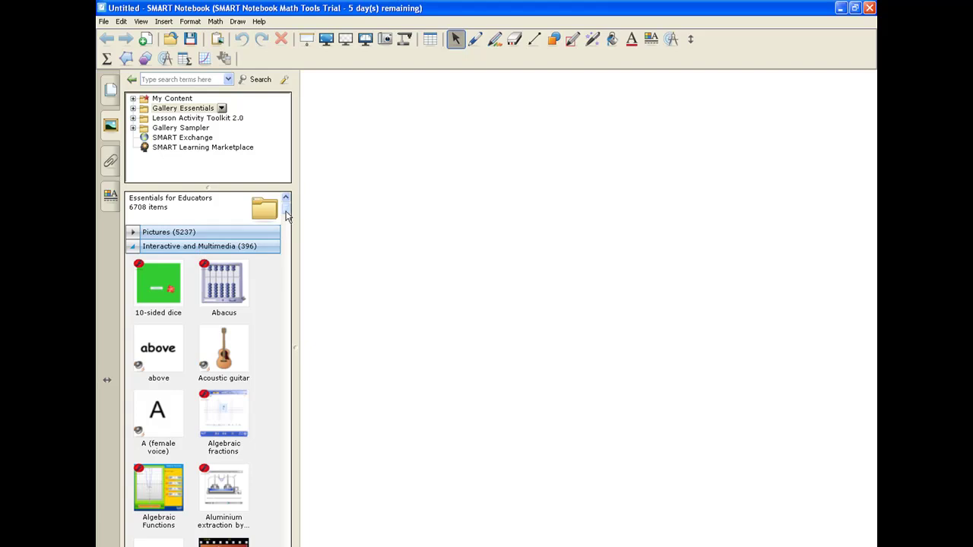
{"action": "scroll", "coordinate": [287, 217], "scroll_direction": "down", "scroll_amount": 1}
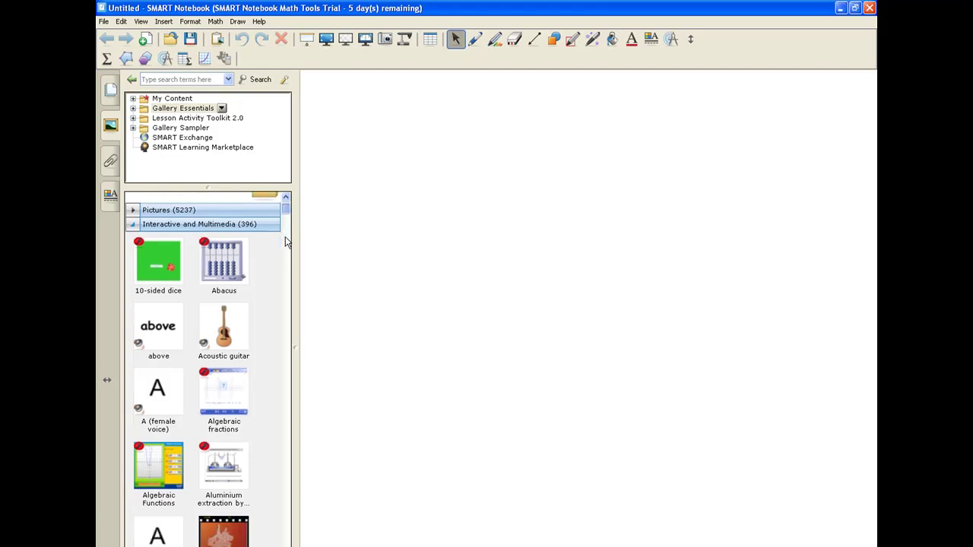
{"action": "scroll", "coordinate": [287, 242], "scroll_direction": "down", "scroll_amount": 5}
{"action": "scroll", "coordinate": [285, 250], "scroll_direction": "down", "scroll_amount": 10}
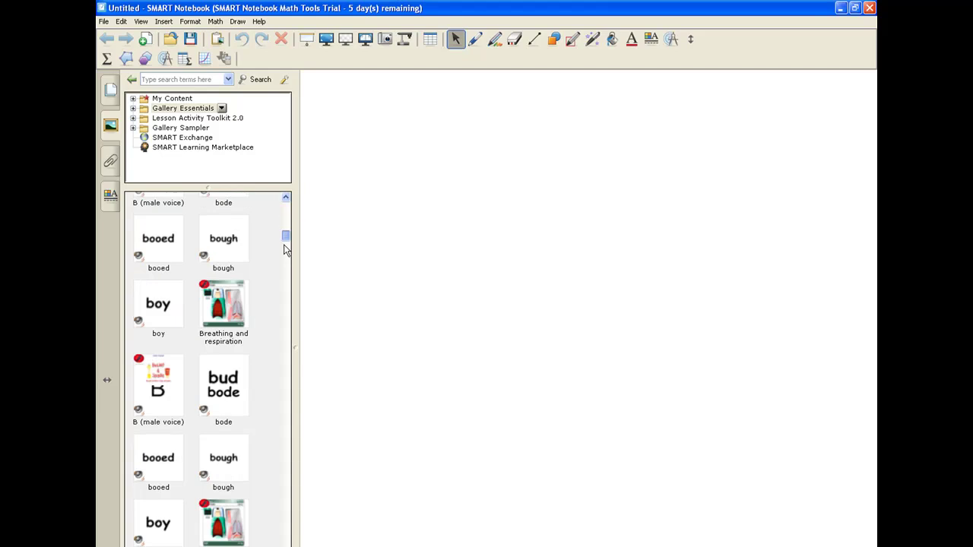
{"action": "scroll", "coordinate": [286, 250], "scroll_direction": "down", "scroll_amount": 10}
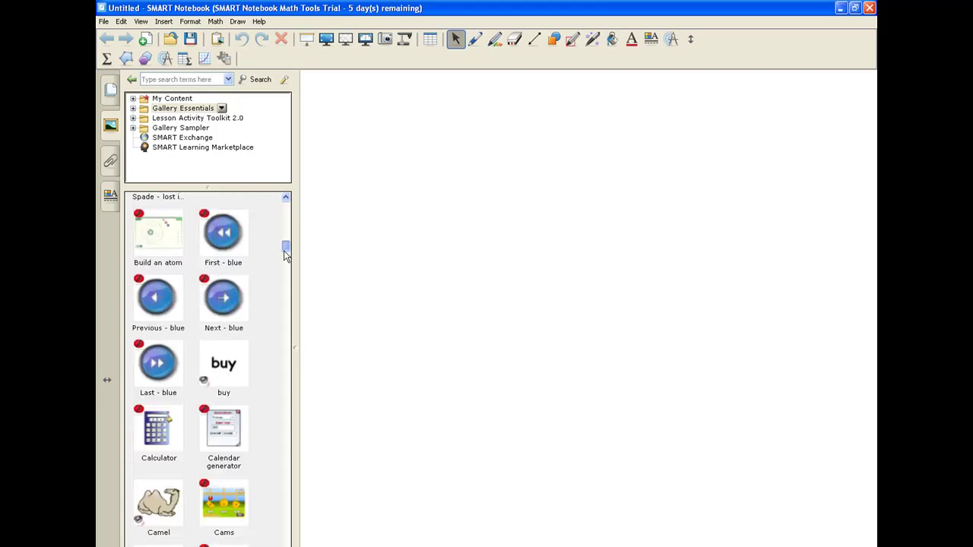
{"action": "scroll", "coordinate": [283, 262], "scroll_direction": "down", "scroll_amount": 1}
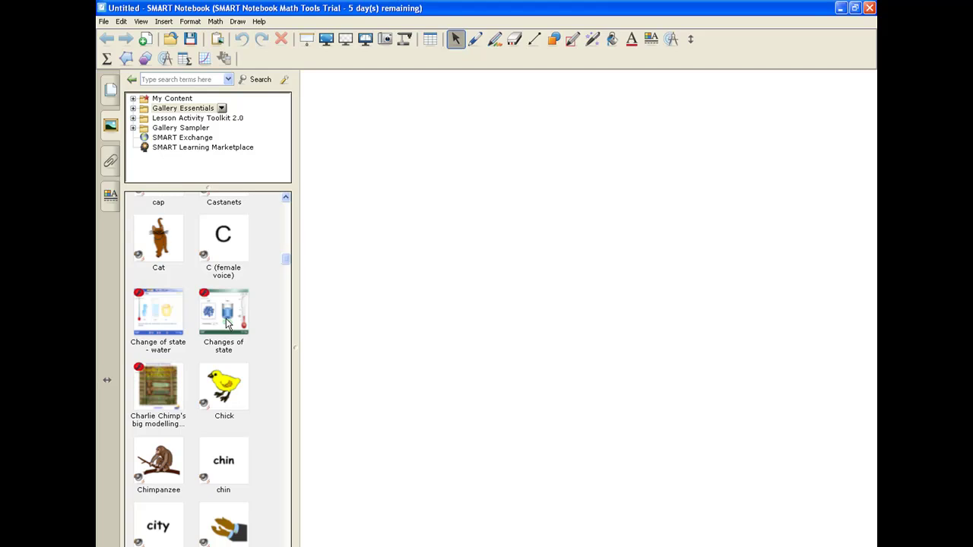
Place the Changes of state interactive on the page and select it
{"action": "left_click_drag", "start_coordinate": [226, 322], "coordinate": [498, 342]}
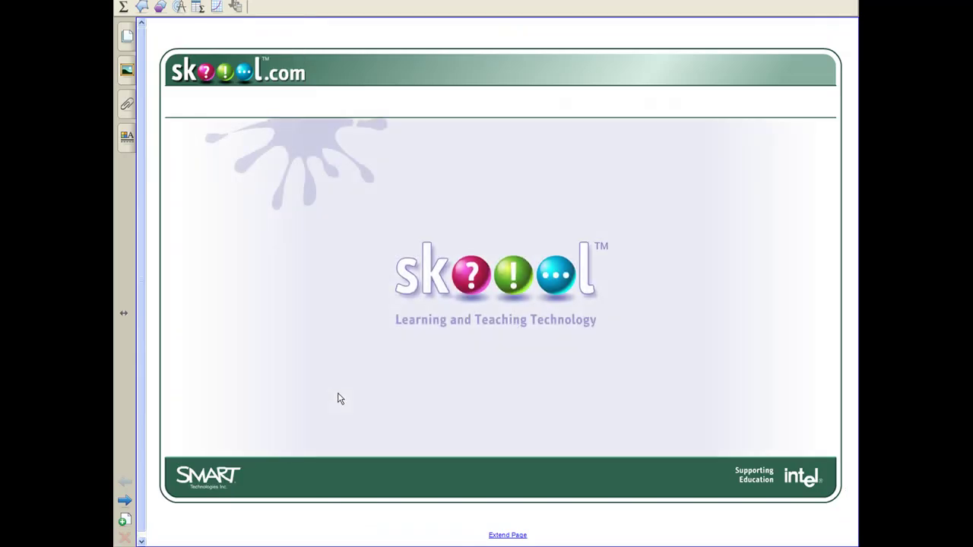
{"action": "left_click", "coordinate": [300, 312]}
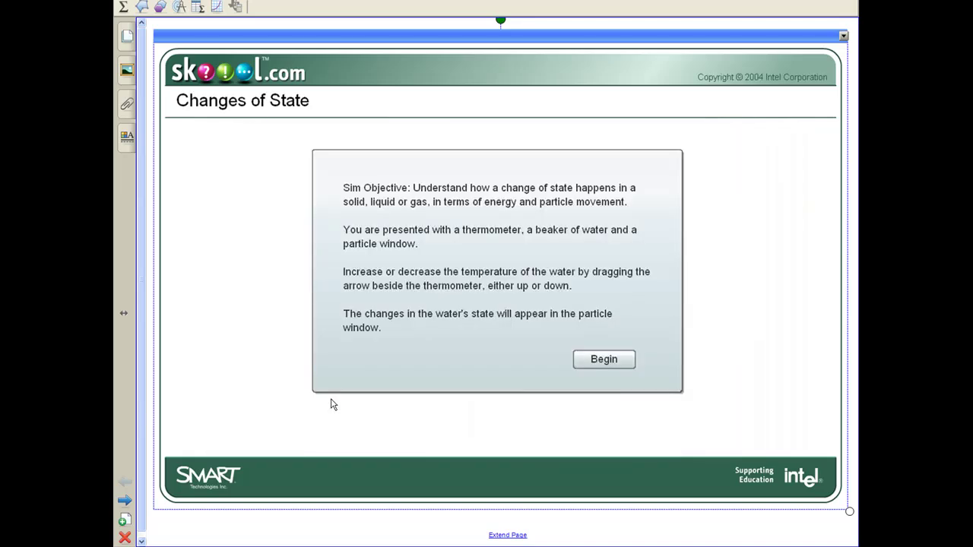
Begin the simulation and raise the thermometer to 100 °C so the water becomes gas
{"action": "left_click", "coordinate": [596, 361]}
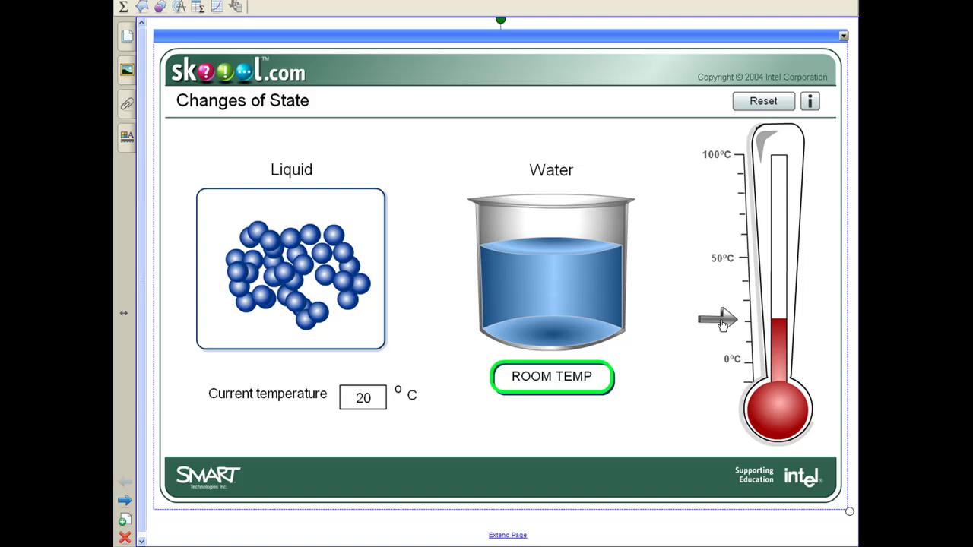
{"action": "left_click_drag", "start_coordinate": [723, 318], "coordinate": [720, 152]}
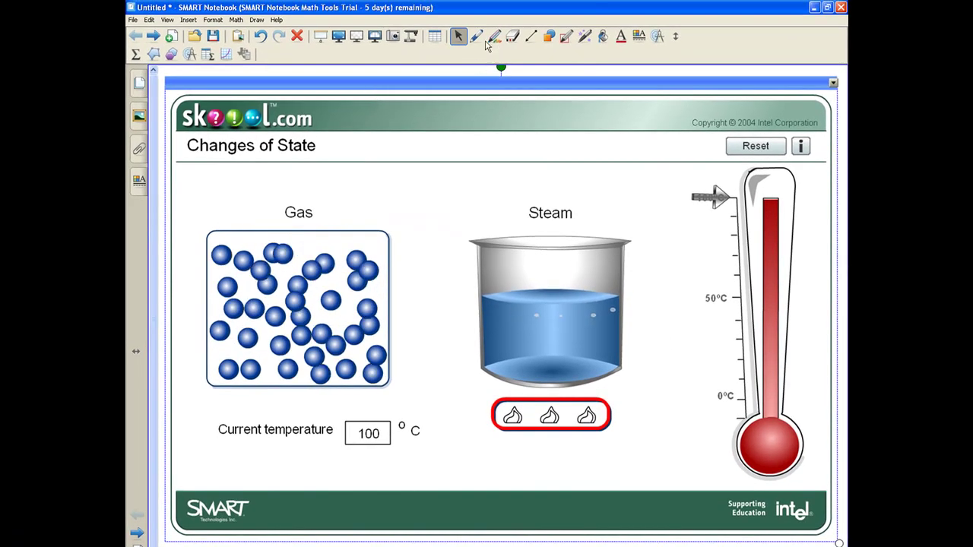
Handwrite an ink note above the beaker with the Pen, then bring back the Gallery
{"action": "left_click", "coordinate": [477, 37]}
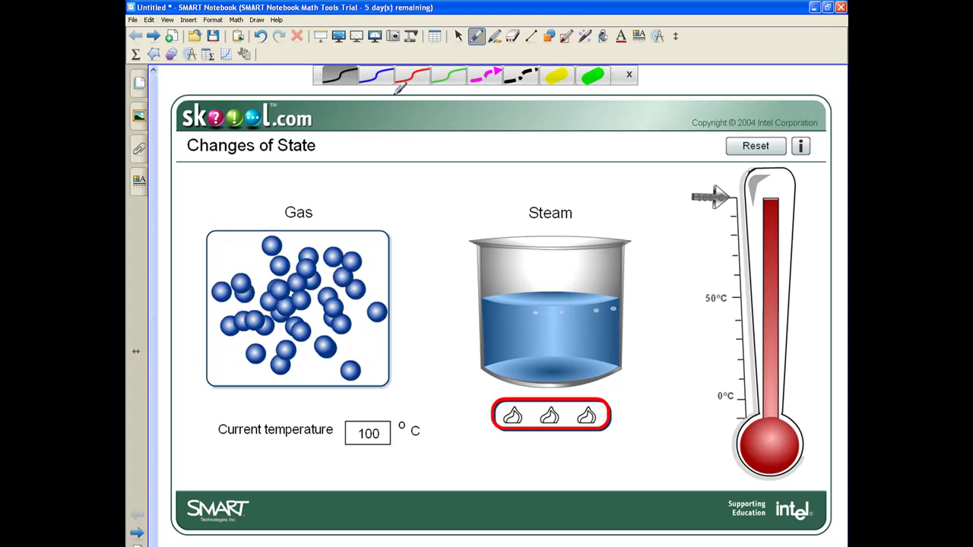
{"action": "mouse_move", "coordinate": [404, 210]}
{"action": "left_mouse_down"}
{"action": "mouse_move", "coordinate": [415, 216]}
{"action": "mouse_move", "coordinate": [445, 188]}
{"action": "mouse_move", "coordinate": [484, 198]}
{"action": "left_mouse_up"}
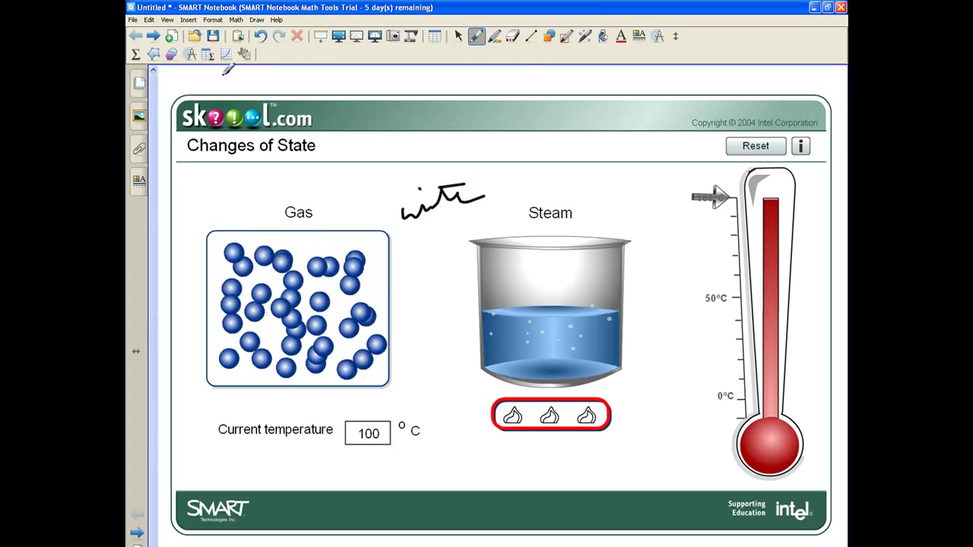
{"action": "left_click", "coordinate": [139, 115]}
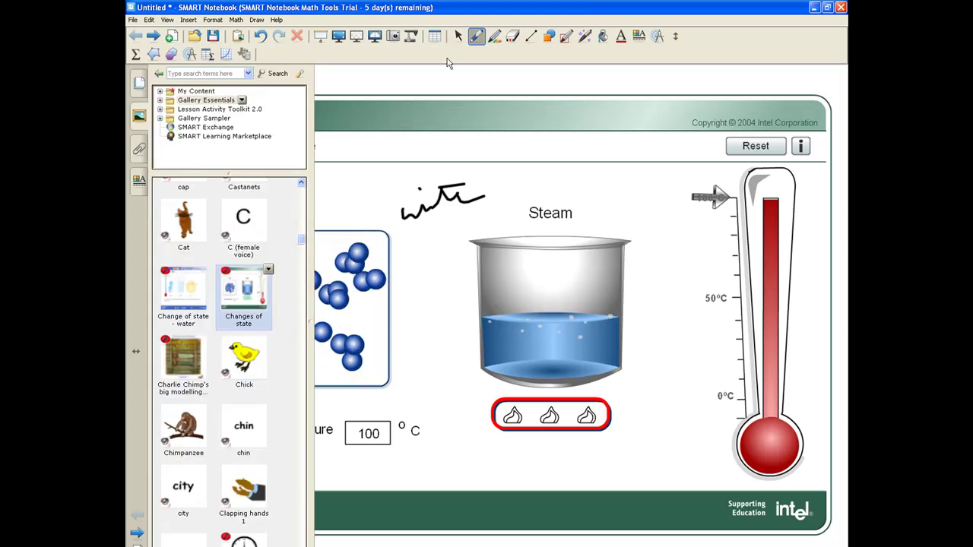
Cut the Changes of State simulation off the page
{"action": "left_click", "coordinate": [459, 35]}
{"action": "left_click", "coordinate": [450, 111]}
{"action": "left_click", "coordinate": [450, 108]}
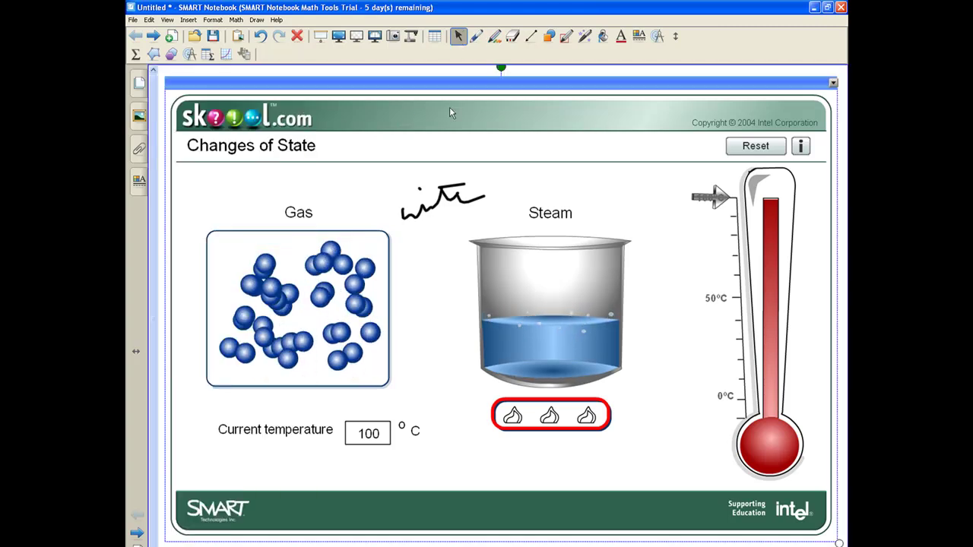
{"action": "right_click", "coordinate": [450, 107]}
{"action": "left_click", "coordinate": [460, 125]}
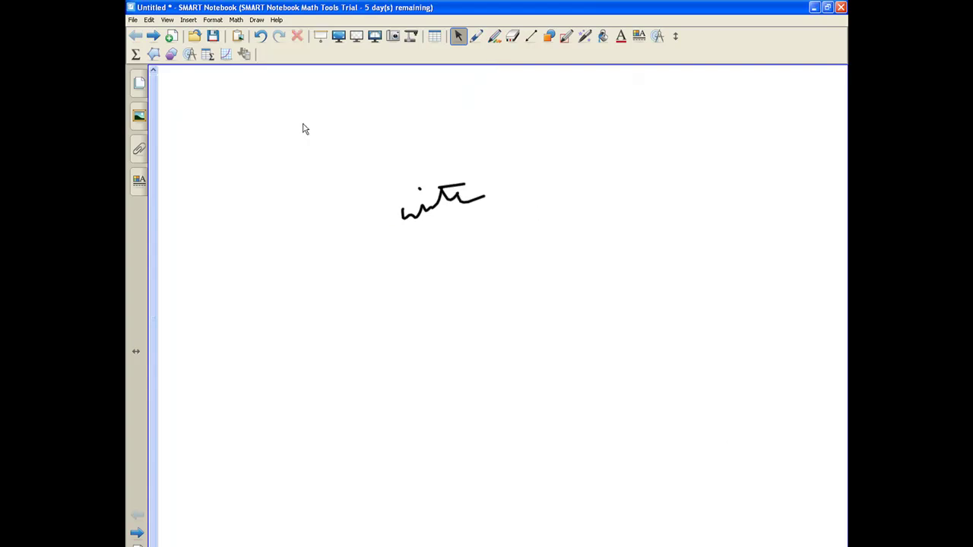
Select the handwritten ink note and delete it
{"action": "left_click", "coordinate": [139, 115]}
{"action": "left_click", "coordinate": [139, 116]}
{"action": "mouse_move", "coordinate": [354, 139]}
{"action": "left_mouse_down"}
{"action": "mouse_move", "coordinate": [424, 231]}
{"action": "mouse_move", "coordinate": [555, 280]}
{"action": "left_mouse_up"}
{"action": "key", "text": "Delete"}
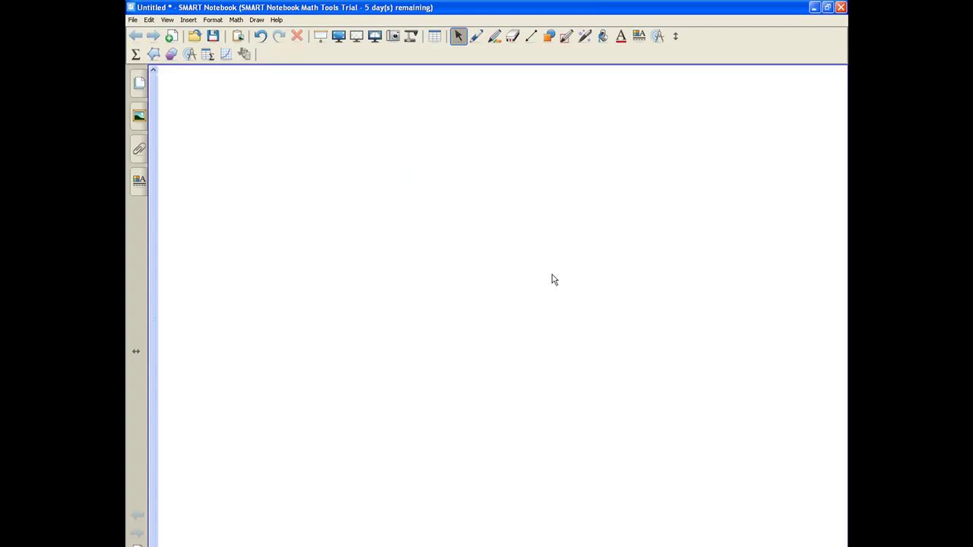
{"action": "left_click", "coordinate": [139, 116]}
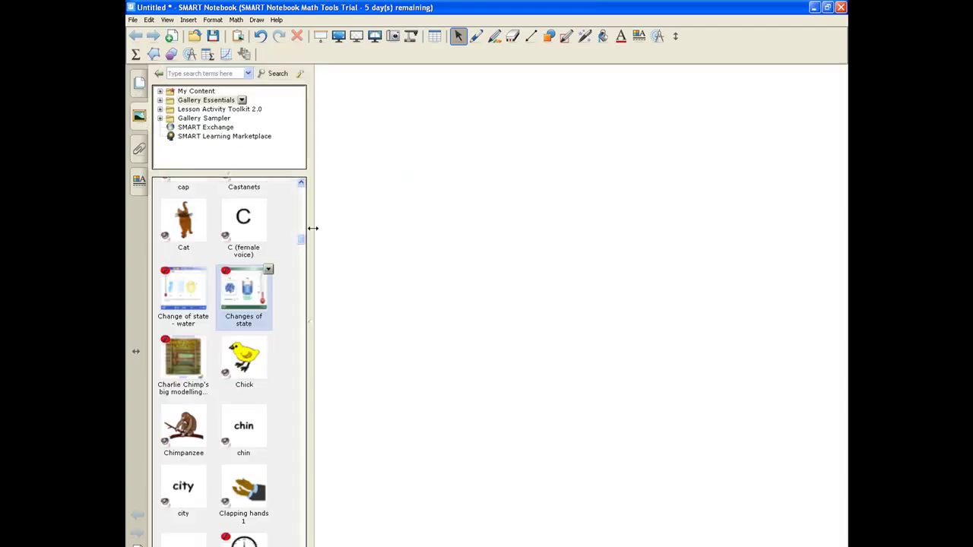
{"action": "left_click_drag", "start_coordinate": [302, 244], "coordinate": [301, 297]}
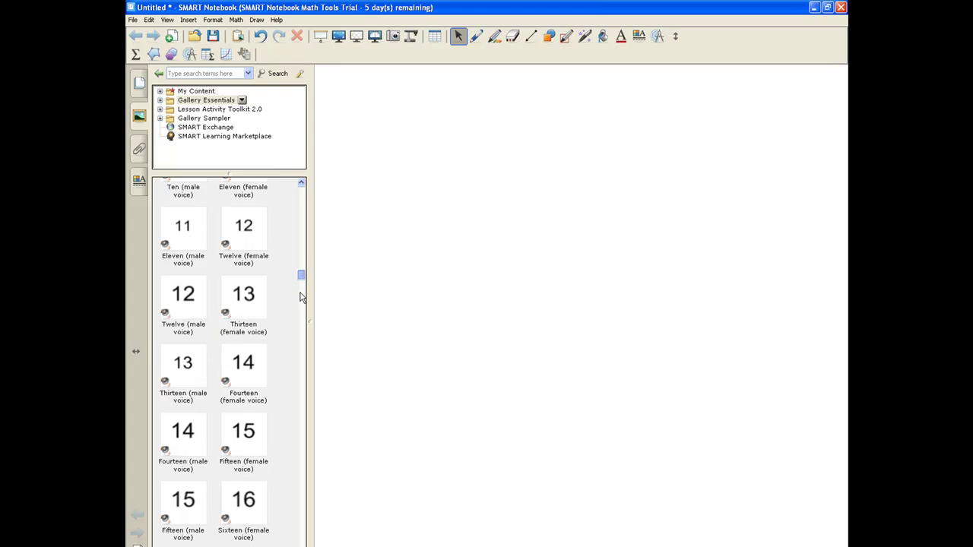
{"action": "left_click", "coordinate": [301, 315]}
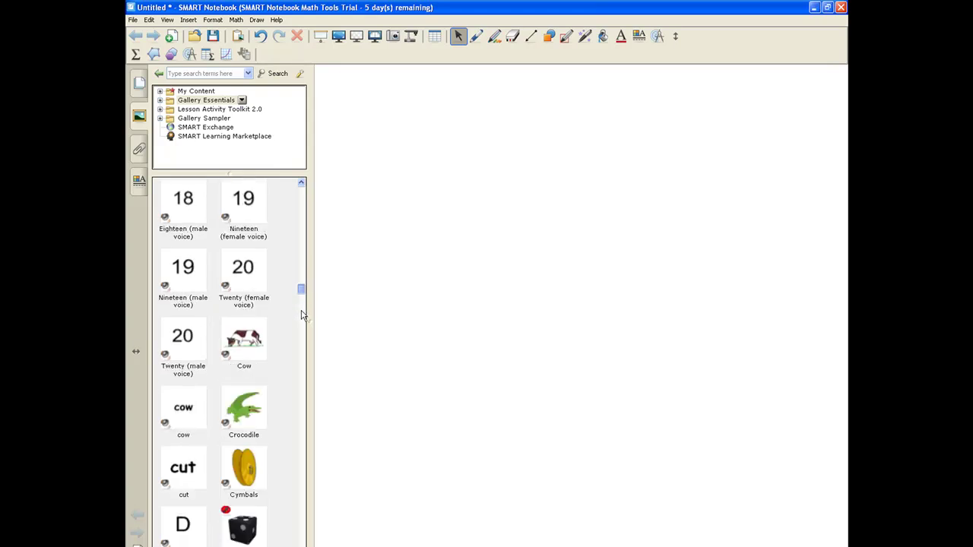
{"action": "left_click", "coordinate": [303, 322]}
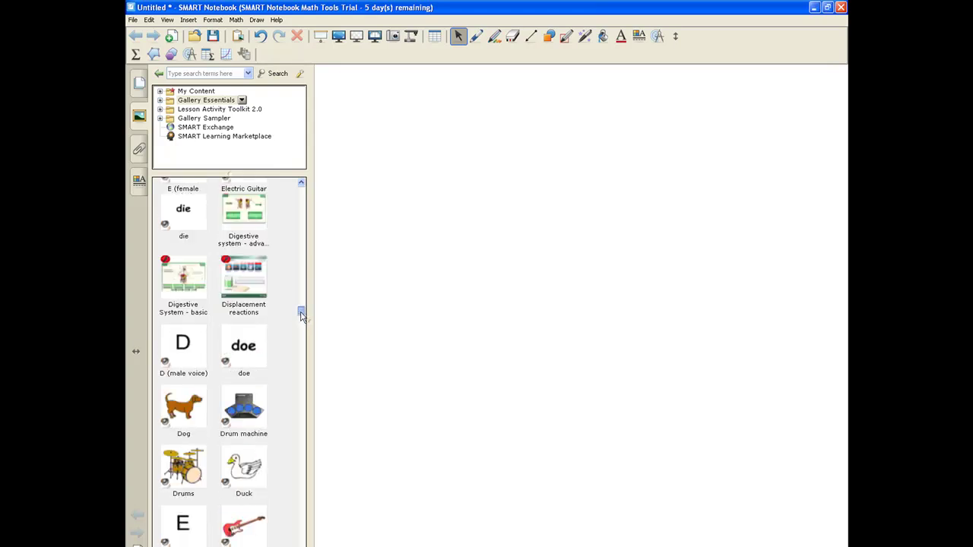
{"action": "left_click", "coordinate": [301, 316]}
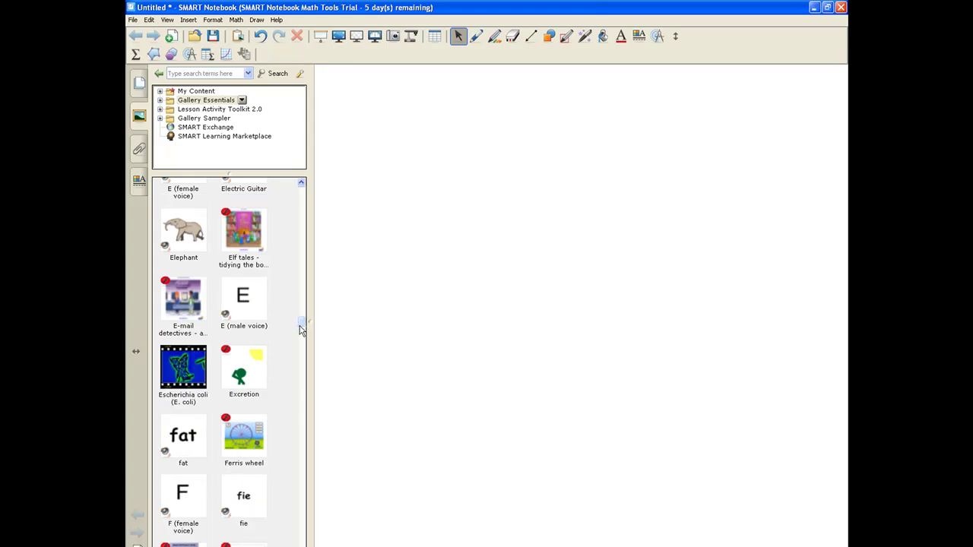
{"action": "left_click", "coordinate": [302, 327]}
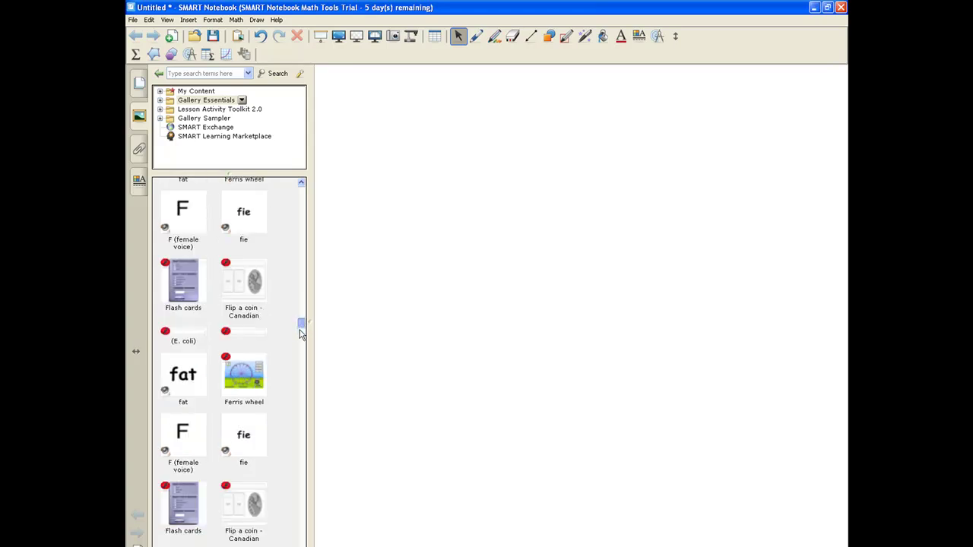
{"action": "scroll", "coordinate": [301, 333], "scroll_direction": "down", "scroll_amount": 5}
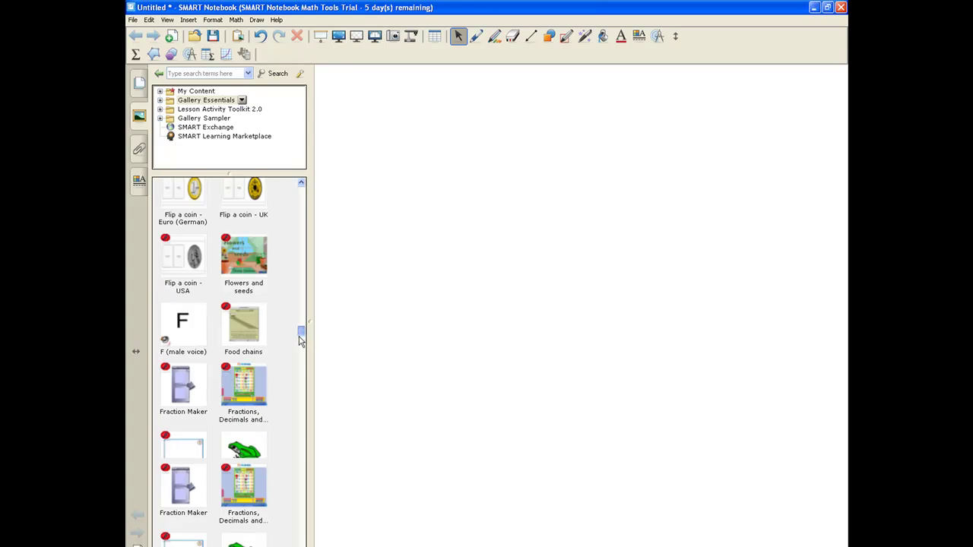
{"action": "left_click", "coordinate": [299, 370]}
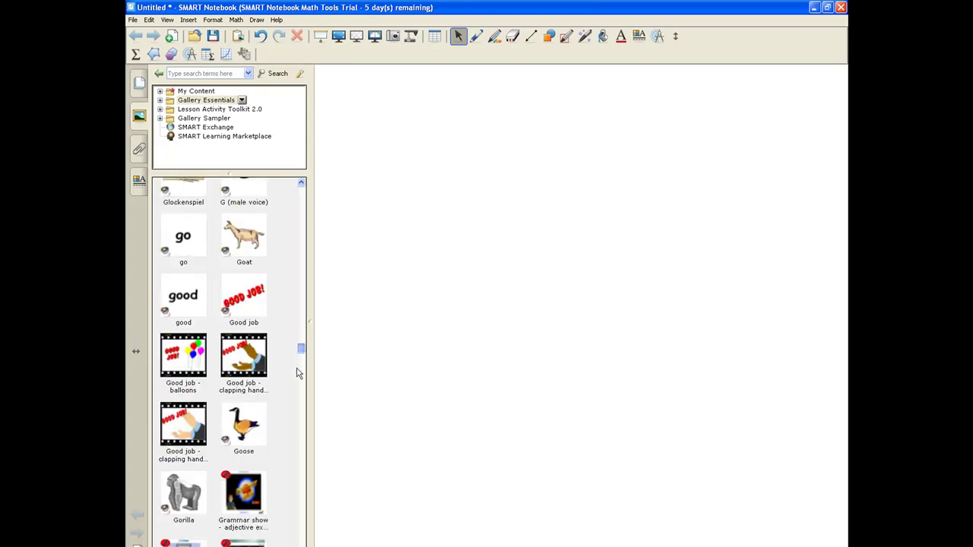
{"action": "left_click", "coordinate": [299, 395]}
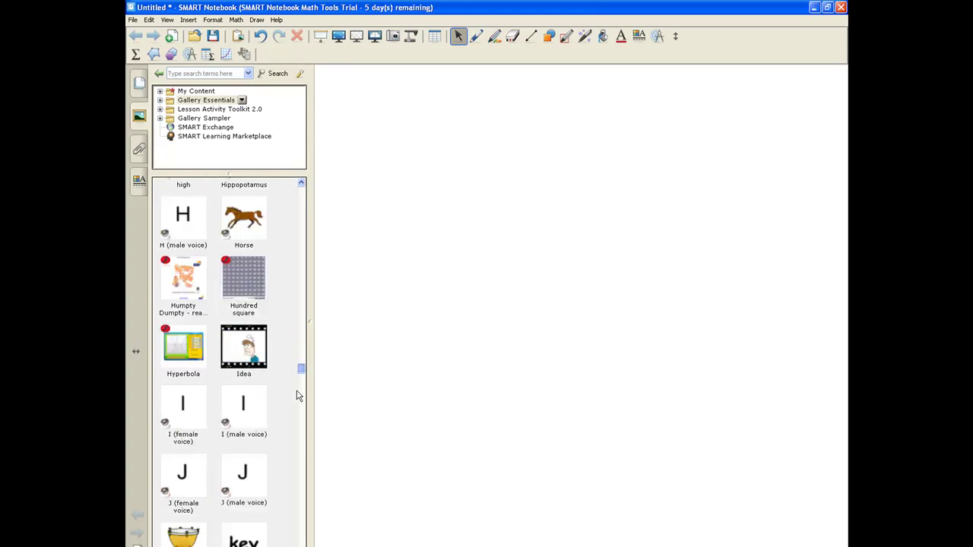
{"action": "left_click", "coordinate": [299, 395]}
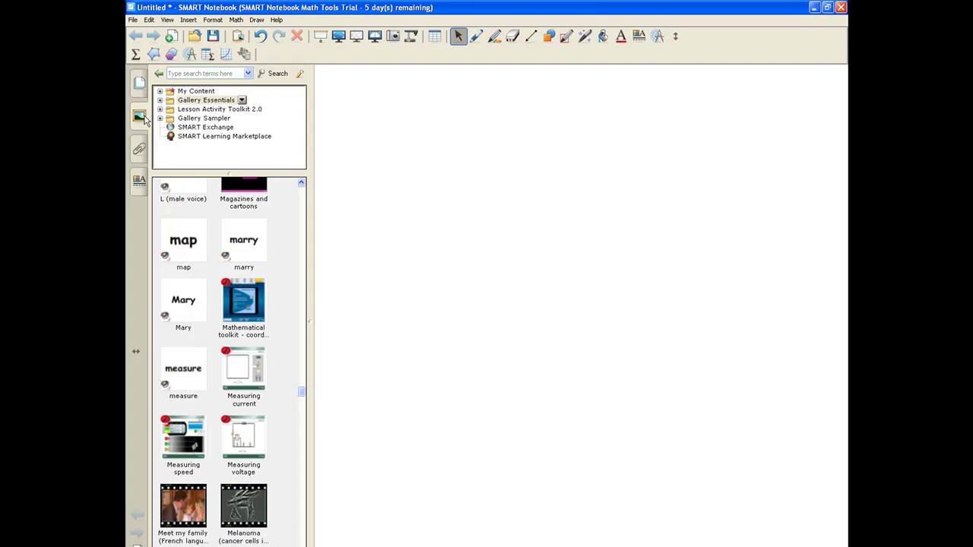
{"action": "left_click", "coordinate": [350, 152]}
{"action": "left_click", "coordinate": [139, 117]}
Search the Gallery for 'interactive', giving 195 results
{"action": "left_click", "coordinate": [193, 74]}
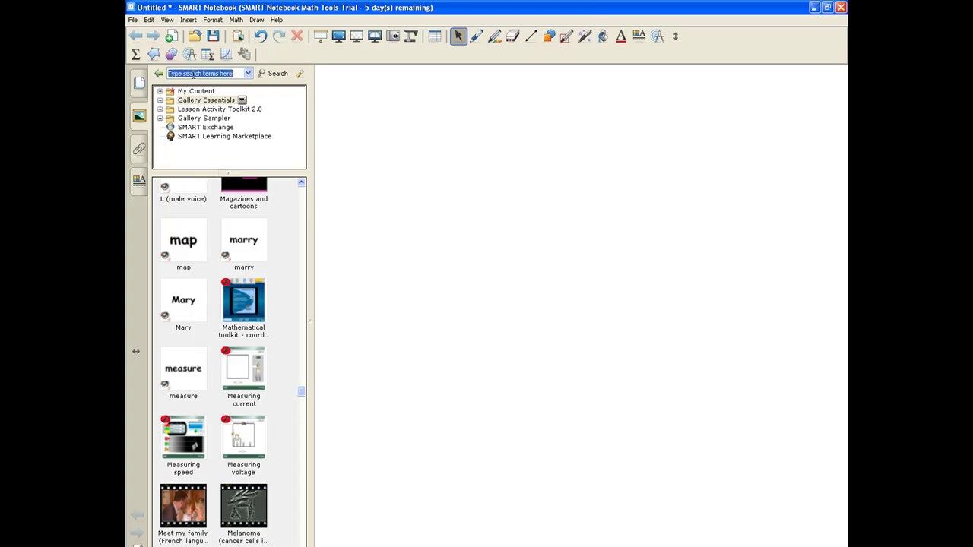
{"action": "key", "text": "Down"}
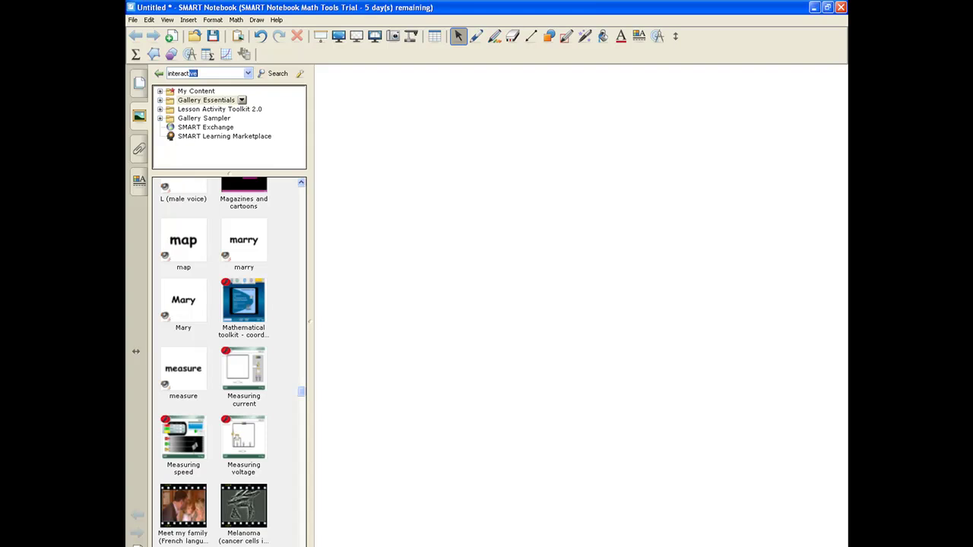
{"action": "key", "text": "Return"}
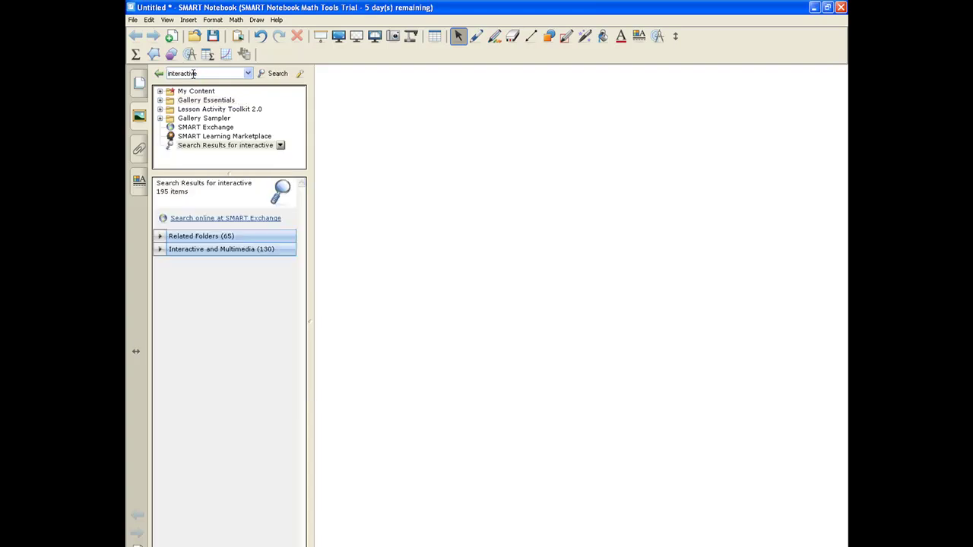
Expand the Interactive and Multimedia (130) results group into thumbnails
{"action": "left_click", "coordinate": [228, 249]}
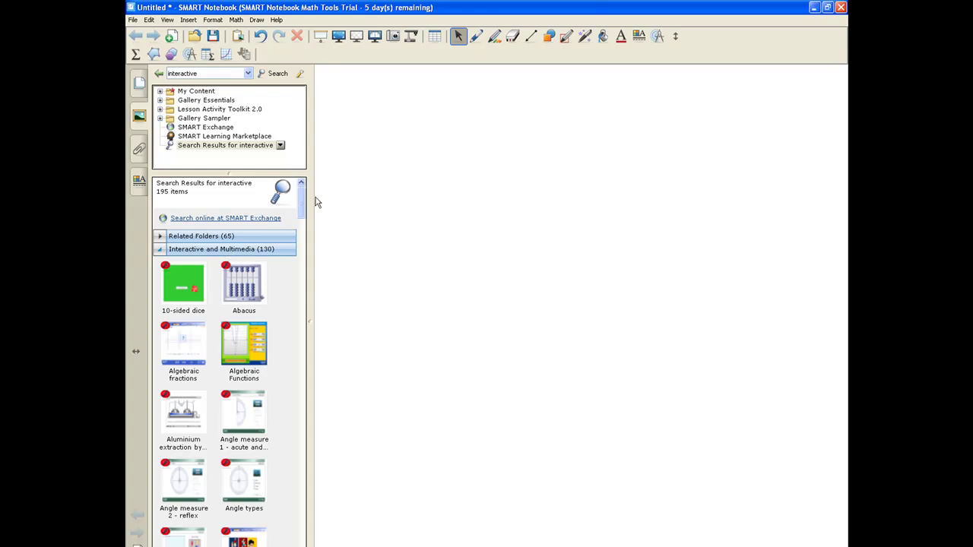
{"action": "scroll", "coordinate": [305, 204], "scroll_direction": "down", "scroll_amount": 12}
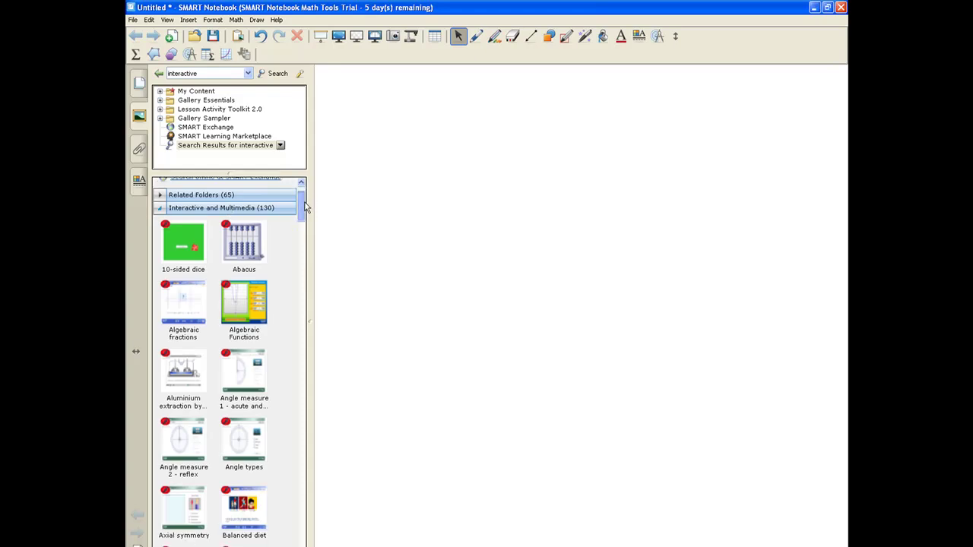
{"action": "left_click", "coordinate": [301, 308]}
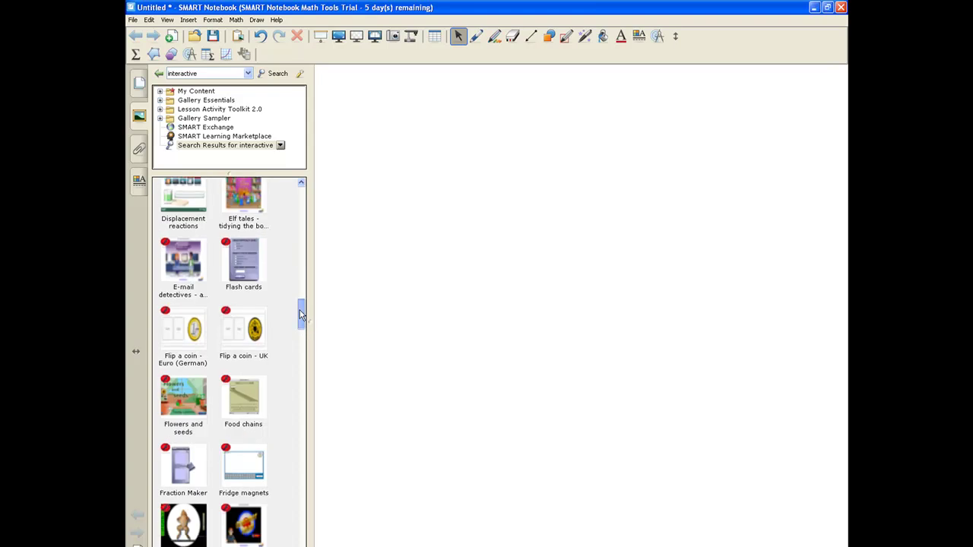
{"action": "left_click_drag", "start_coordinate": [301, 313], "coordinate": [286, 194]}
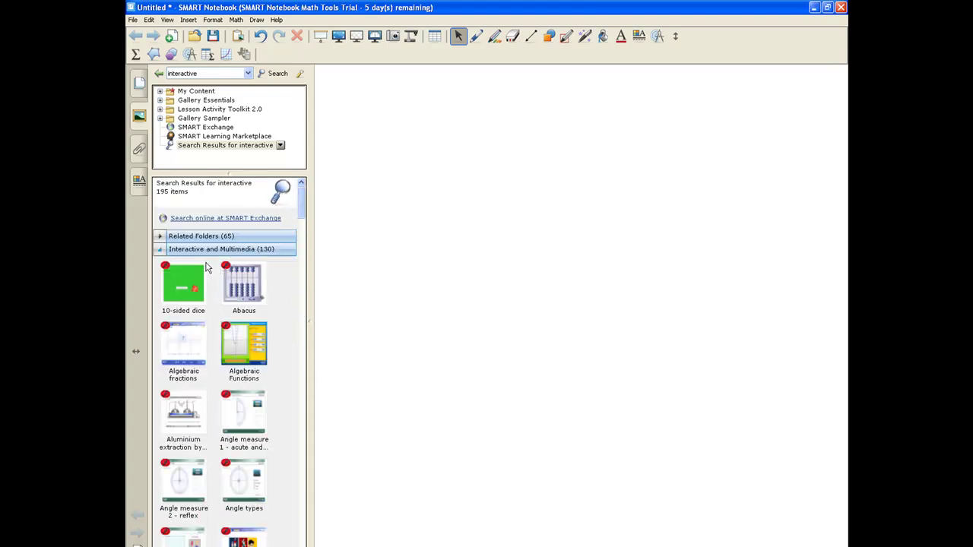